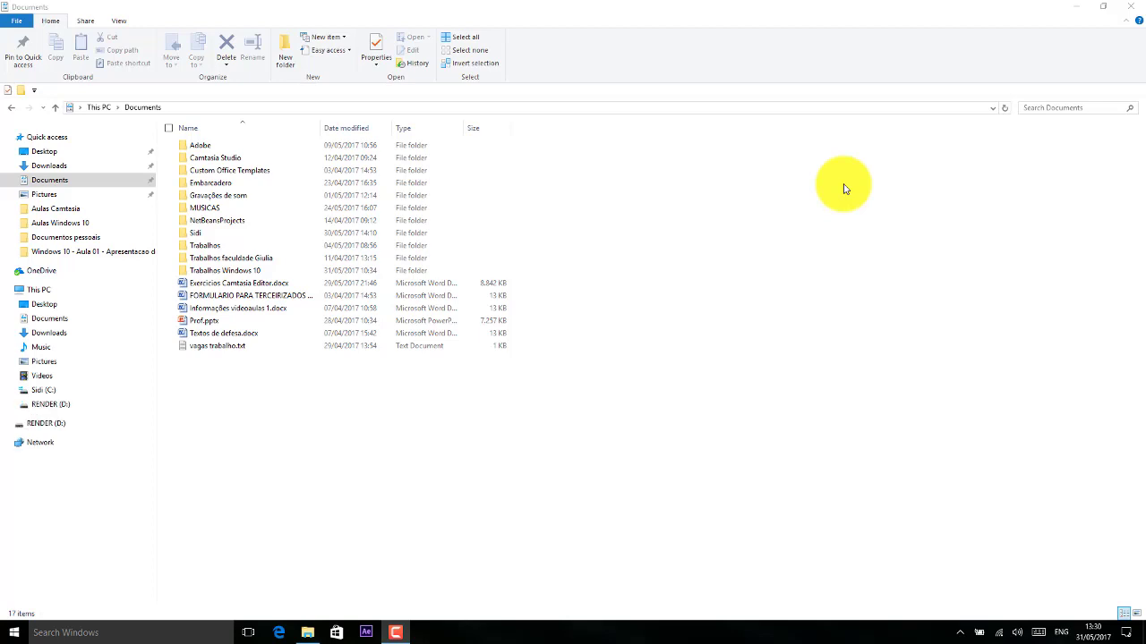
Look through the files on the RENDER (D:) drive and open the drive's format settings.
click(61, 425)
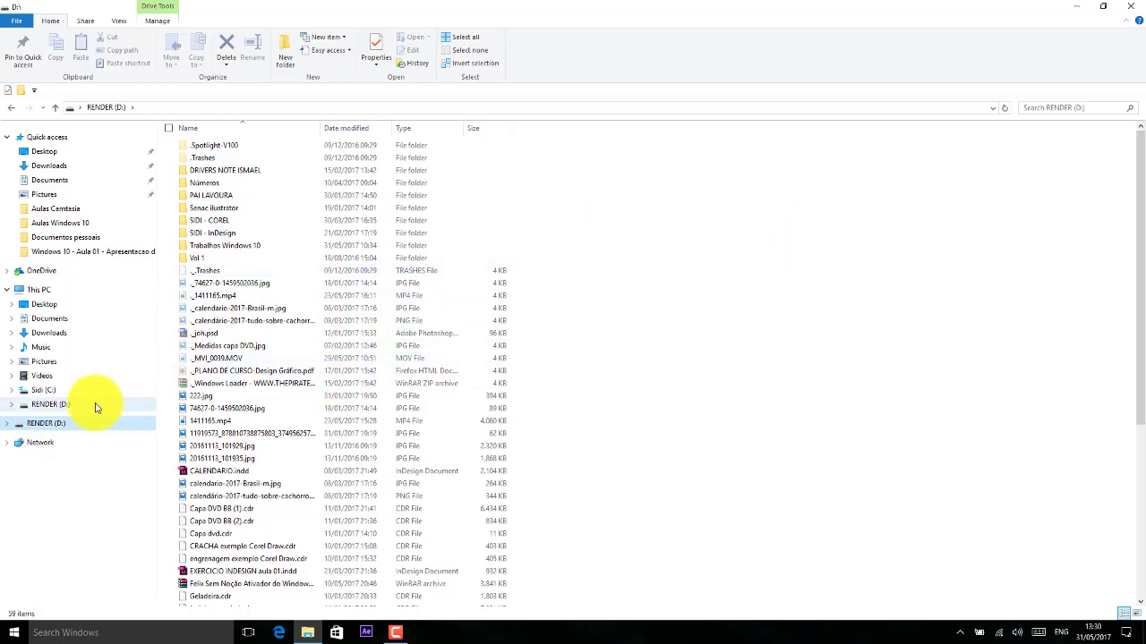
click(56, 425)
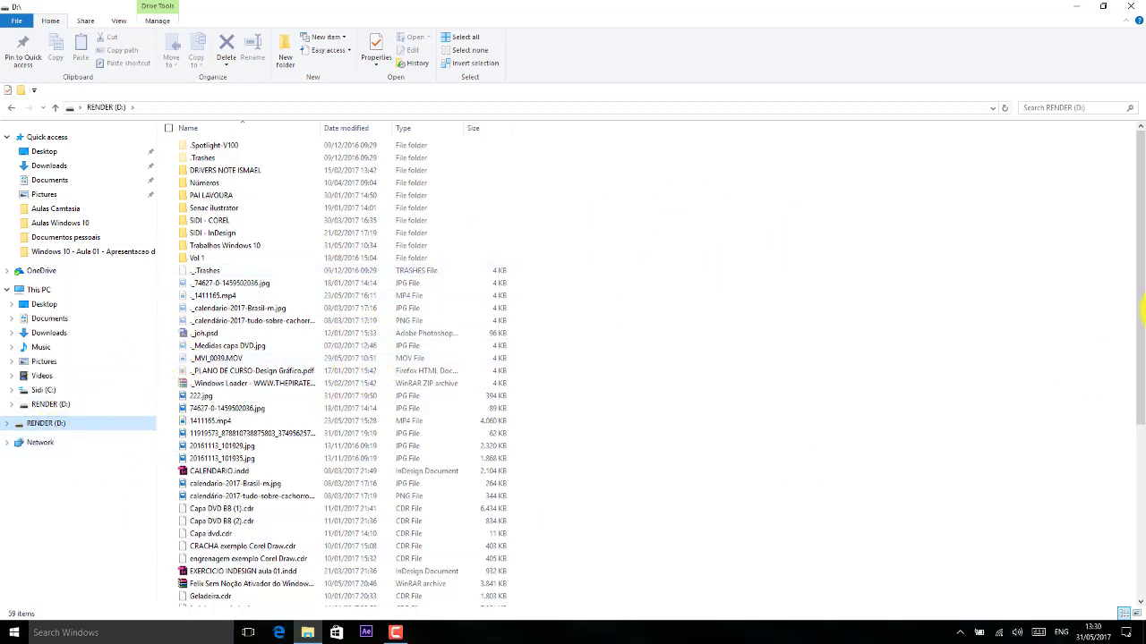
click(1142, 468)
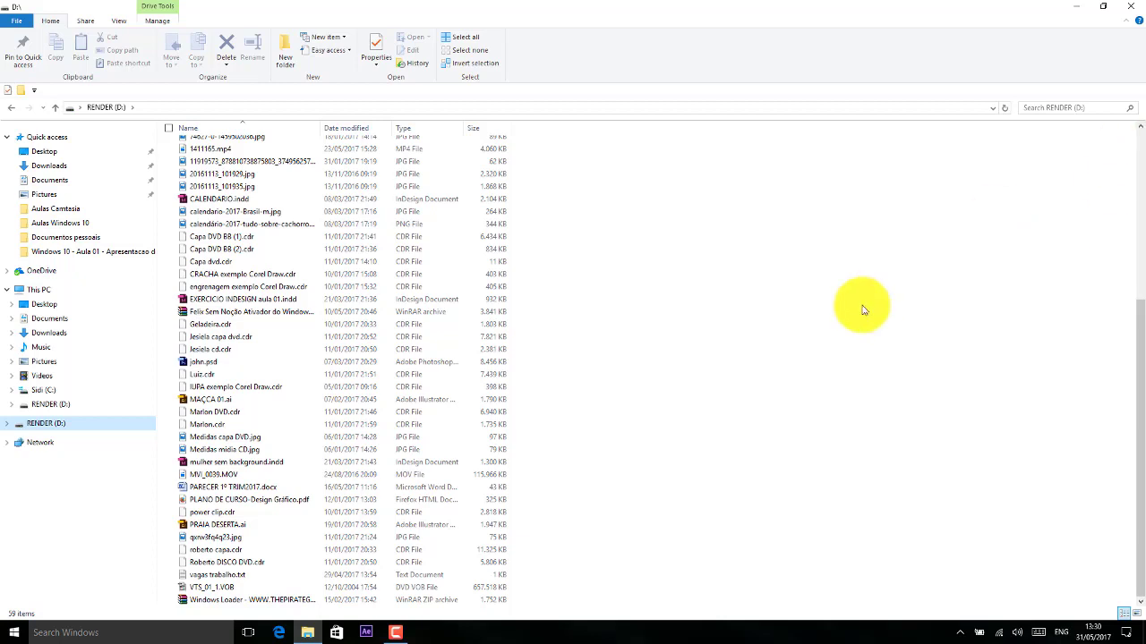
right_click(53, 429)
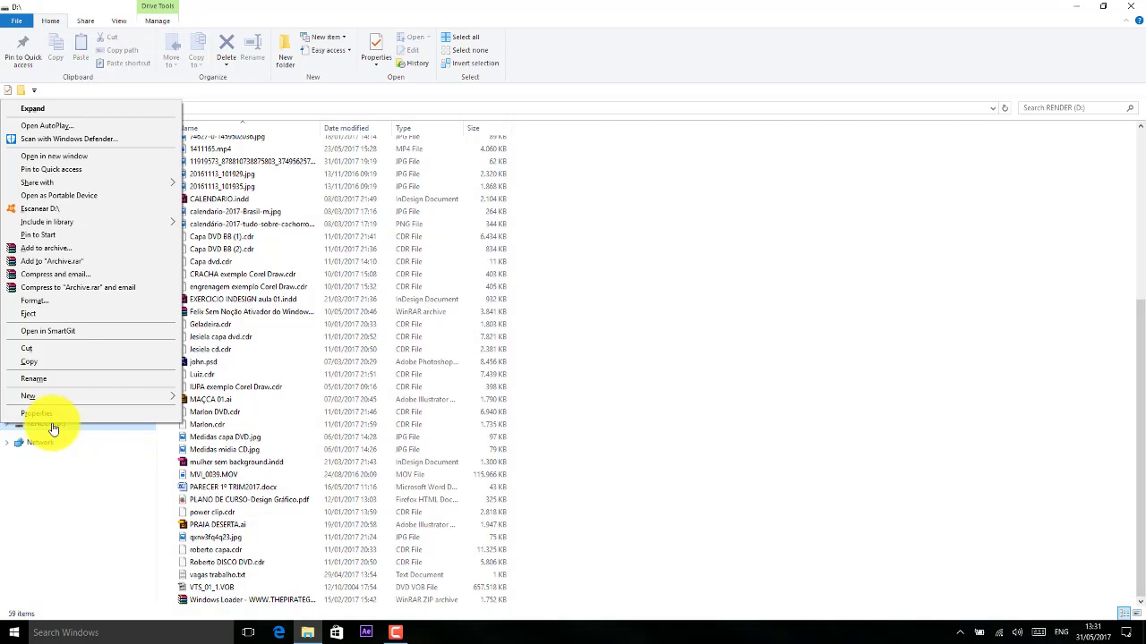
click(40, 307)
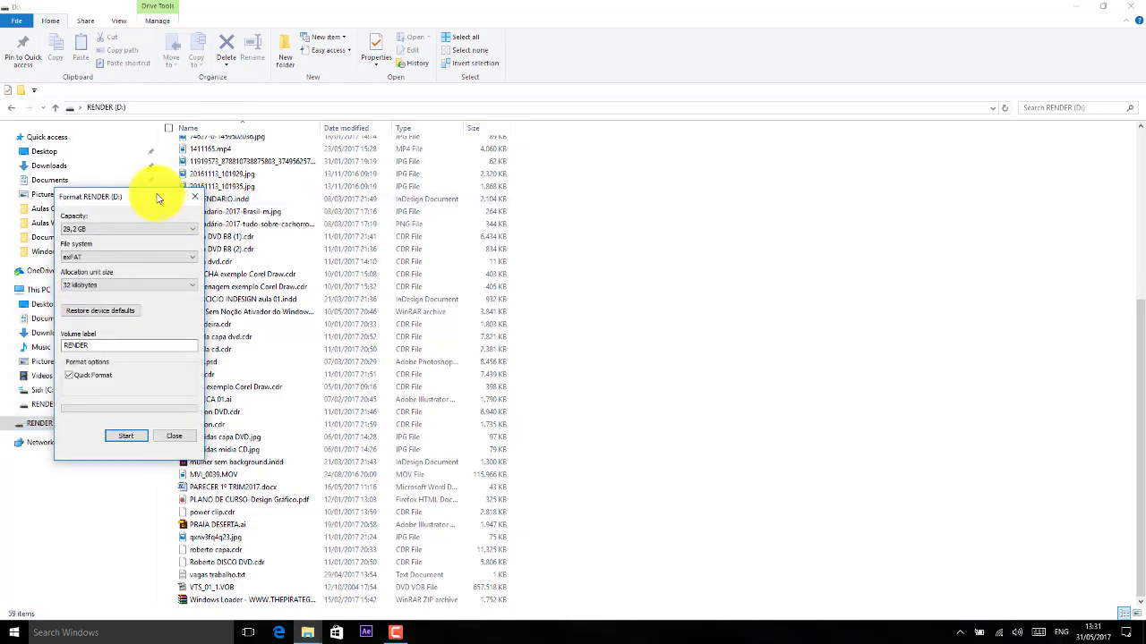
drag(158, 198, 265, 205)
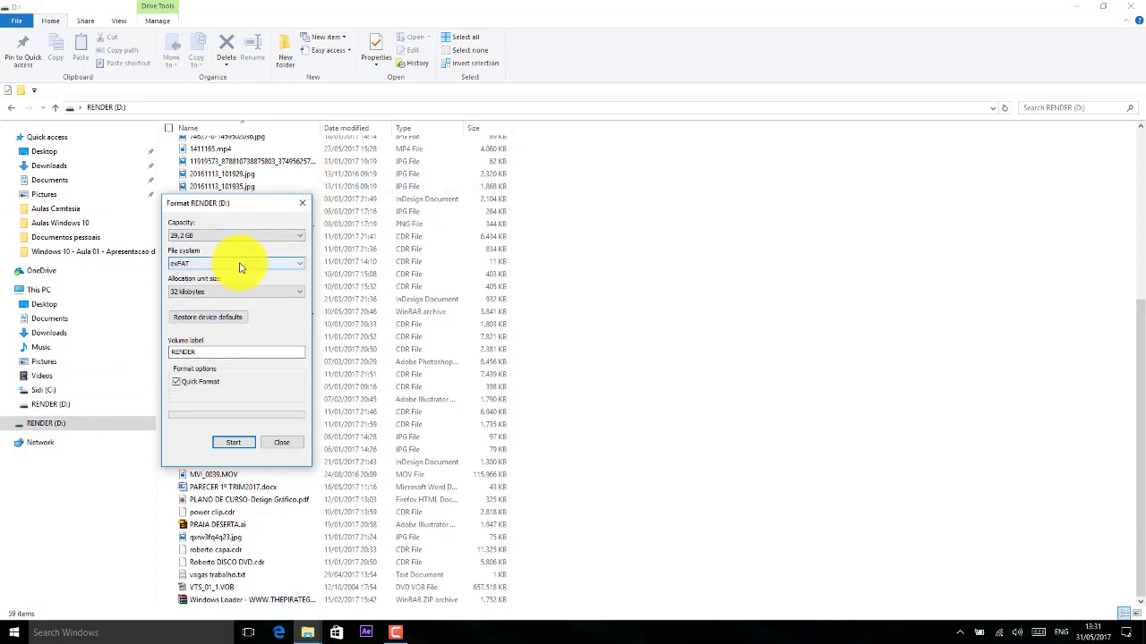
Check the capacity choices and try NTFS as the file system before returning it to exFAT.
click(301, 236)
click(302, 236)
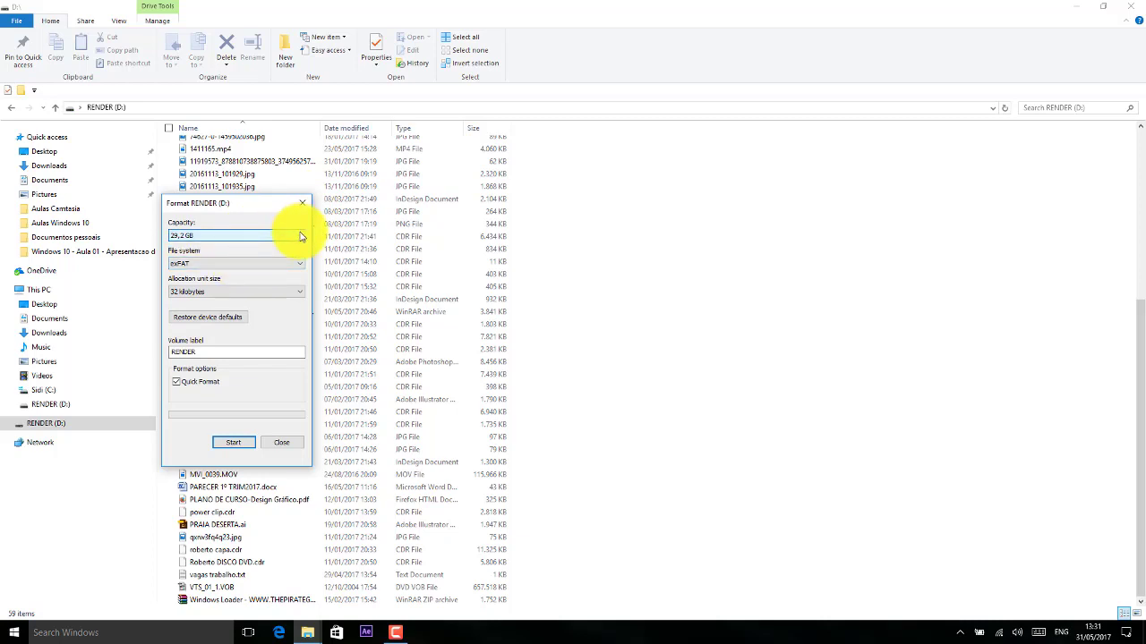
click(261, 265)
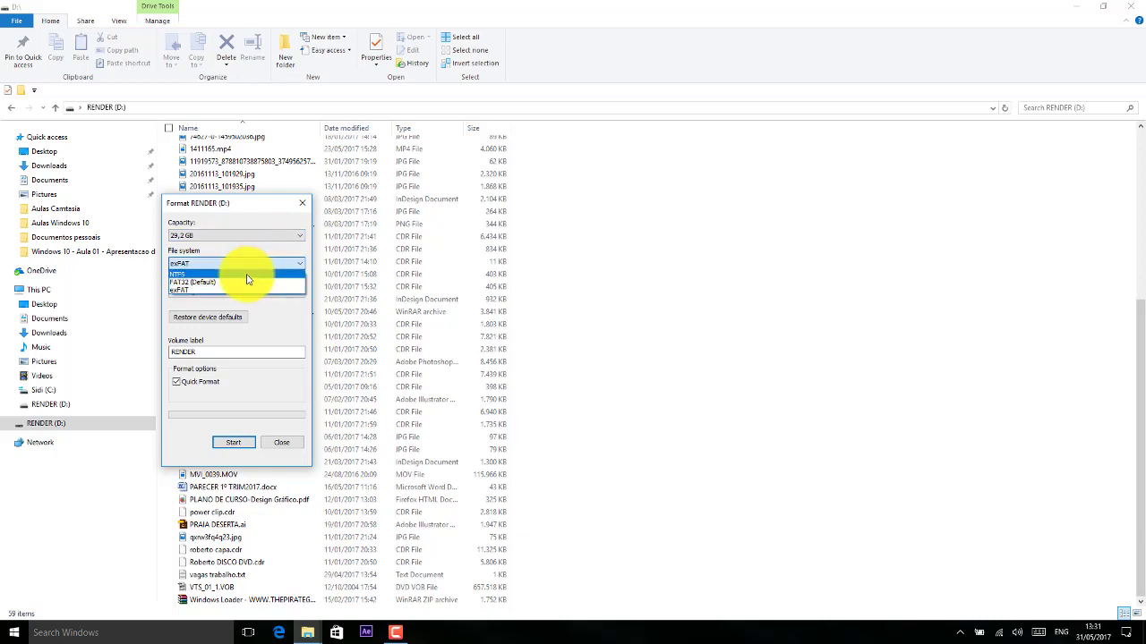
click(248, 280)
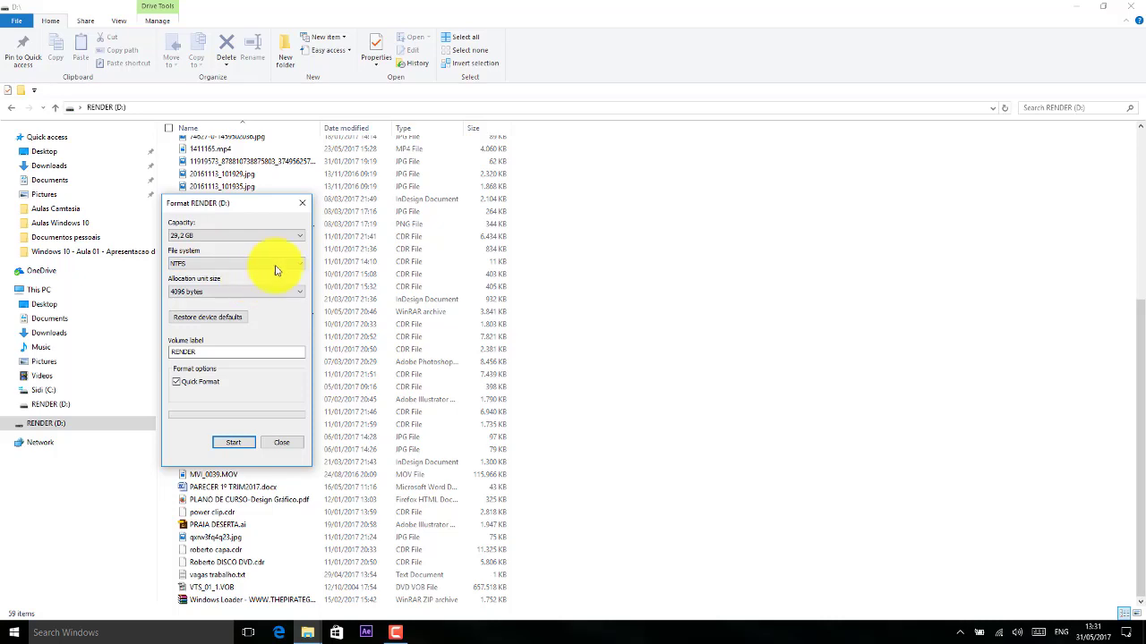
click(279, 262)
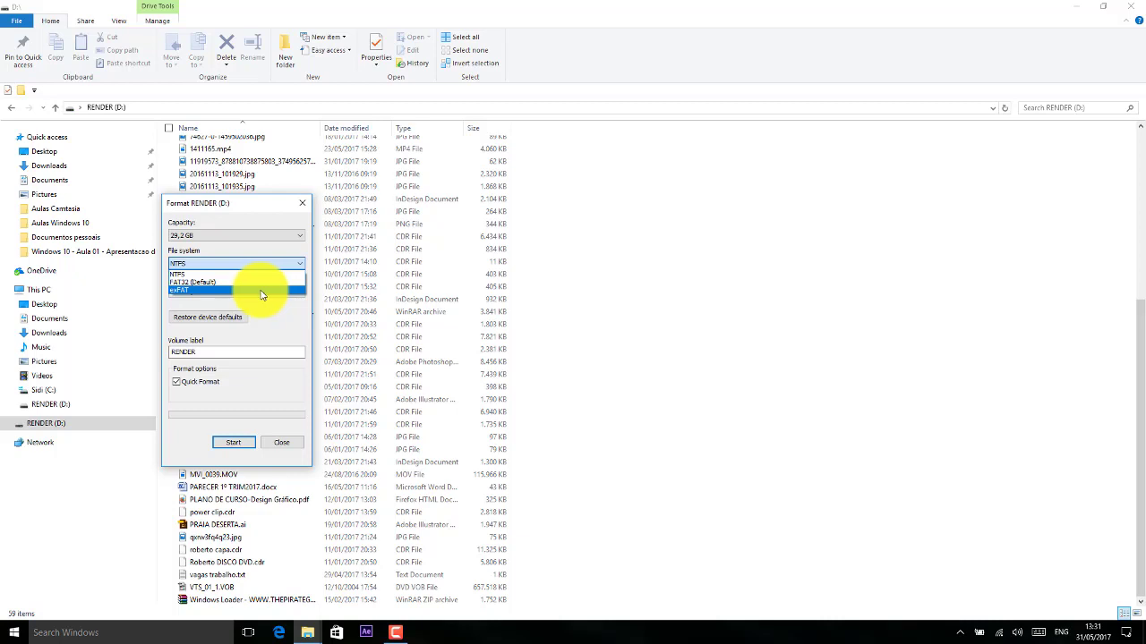
click(262, 292)
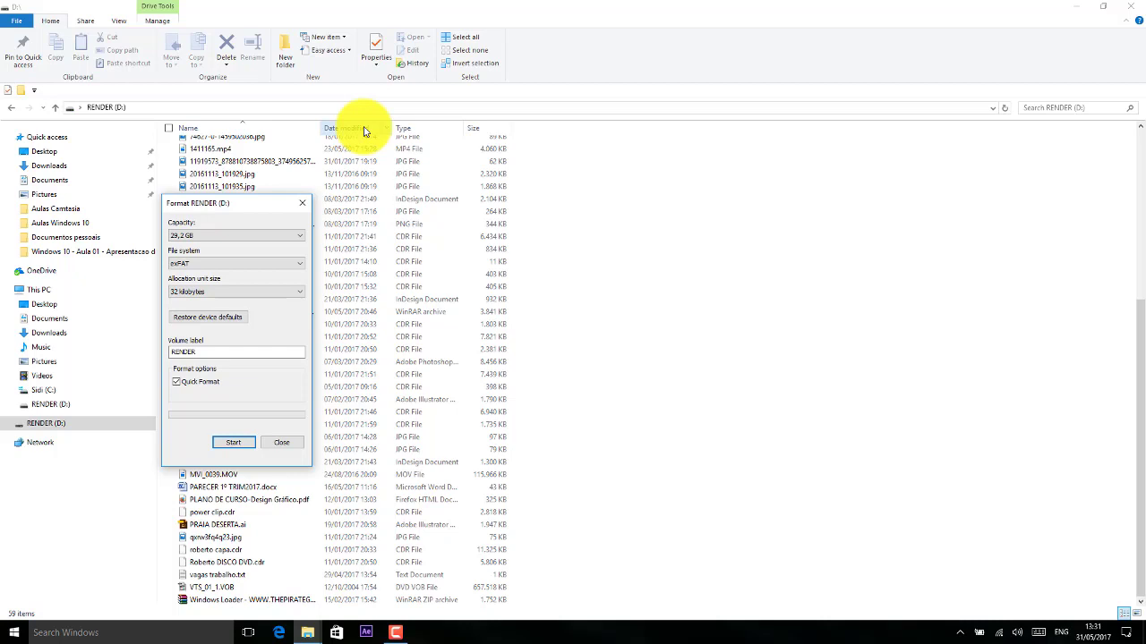
Review the file system options again, switching to NTFS and back to exFAT.
click(204, 266)
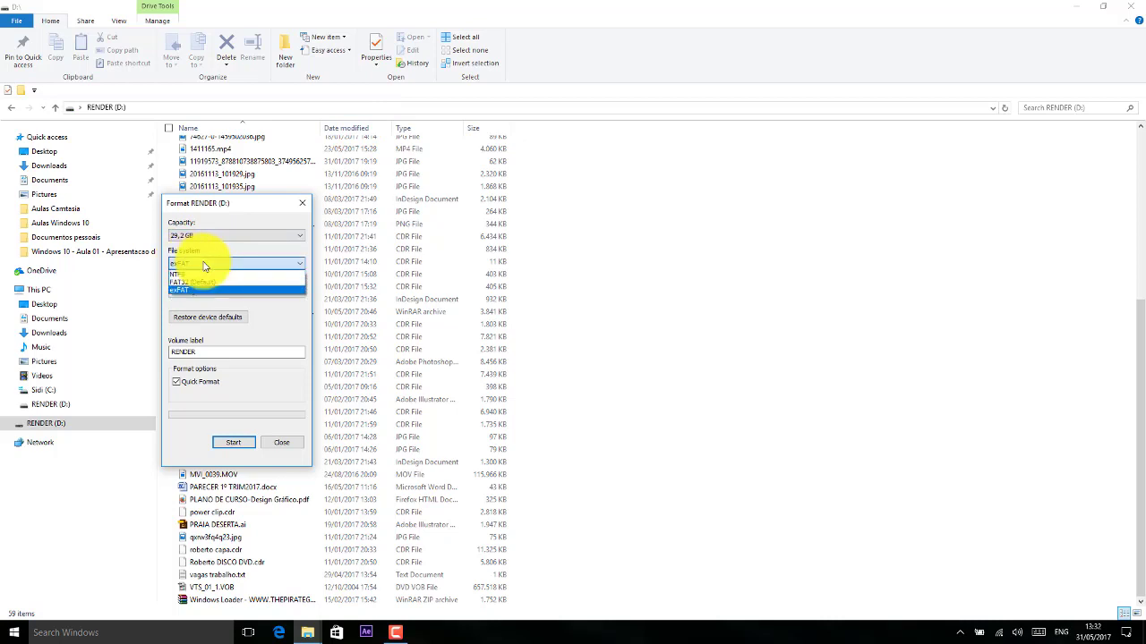
click(205, 266)
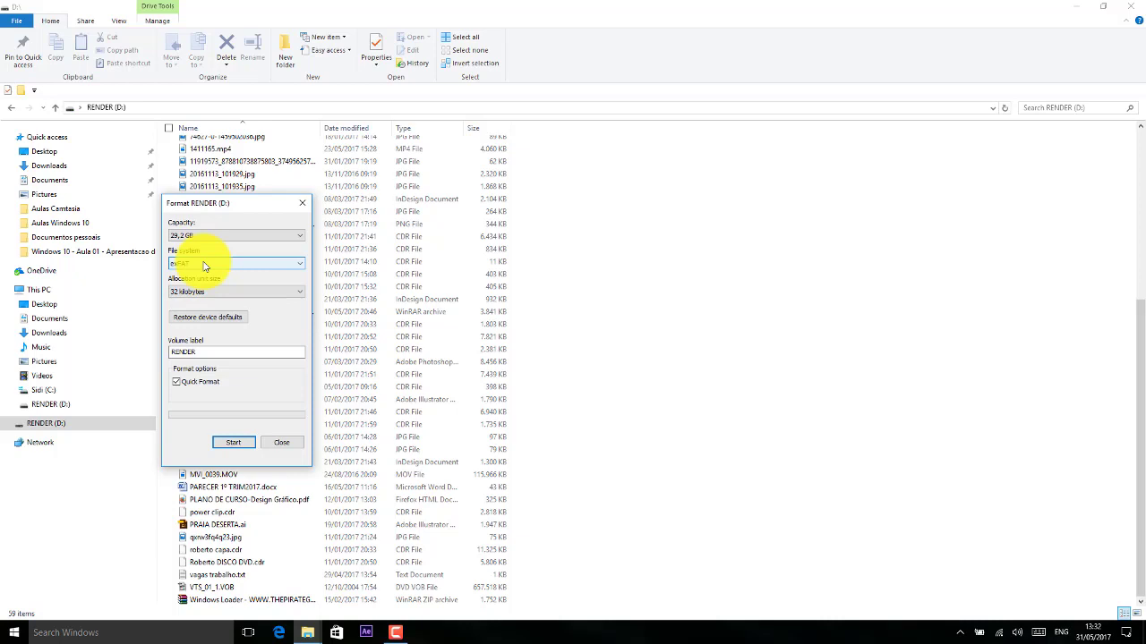
click(204, 264)
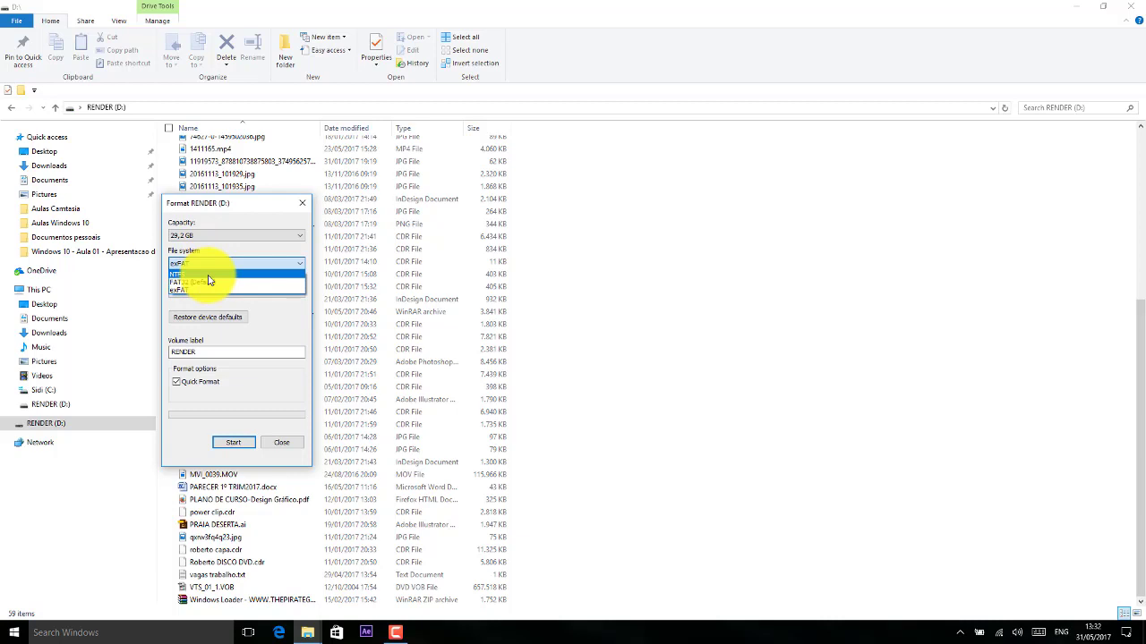
click(209, 277)
click(230, 266)
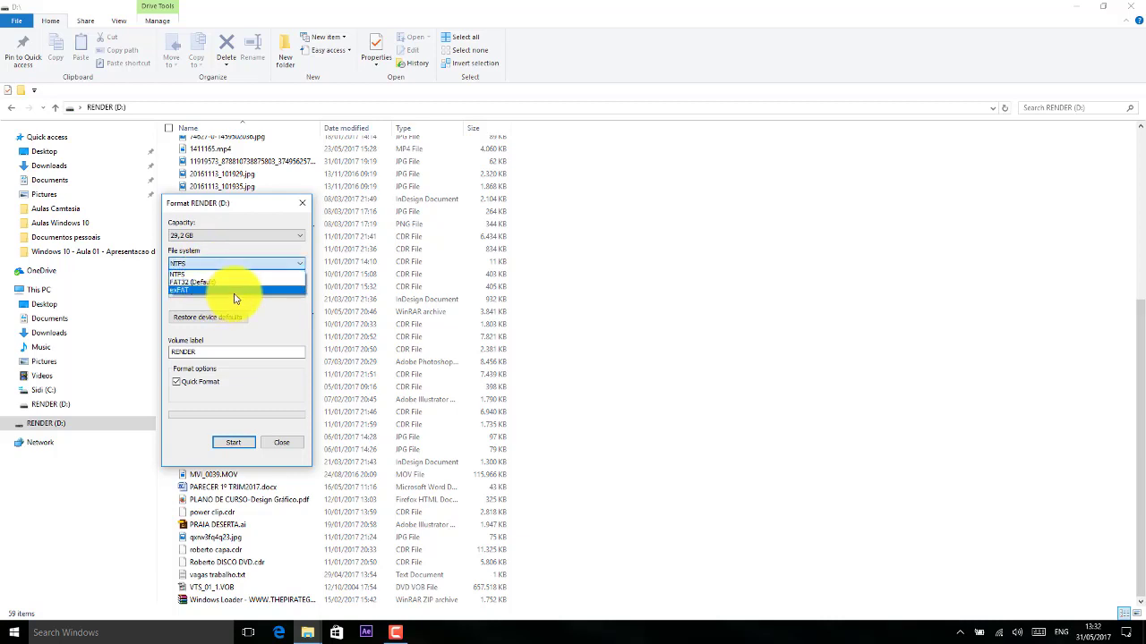
click(240, 291)
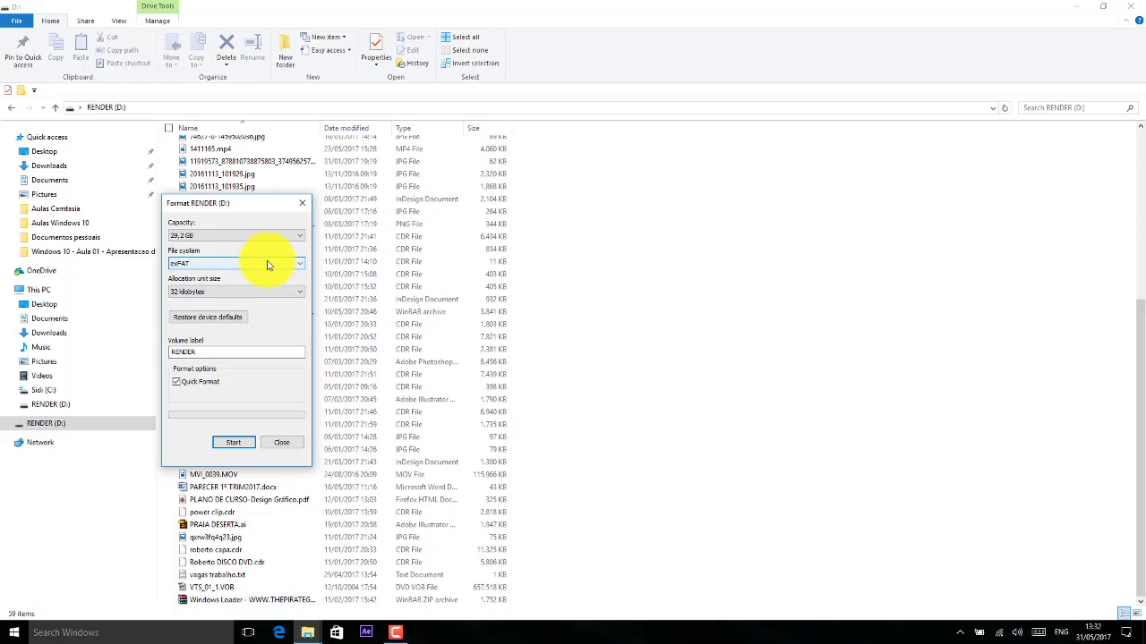
Try starting a format with Quick Format turned off, cancel it, and turn Quick Format back on.
click(256, 354)
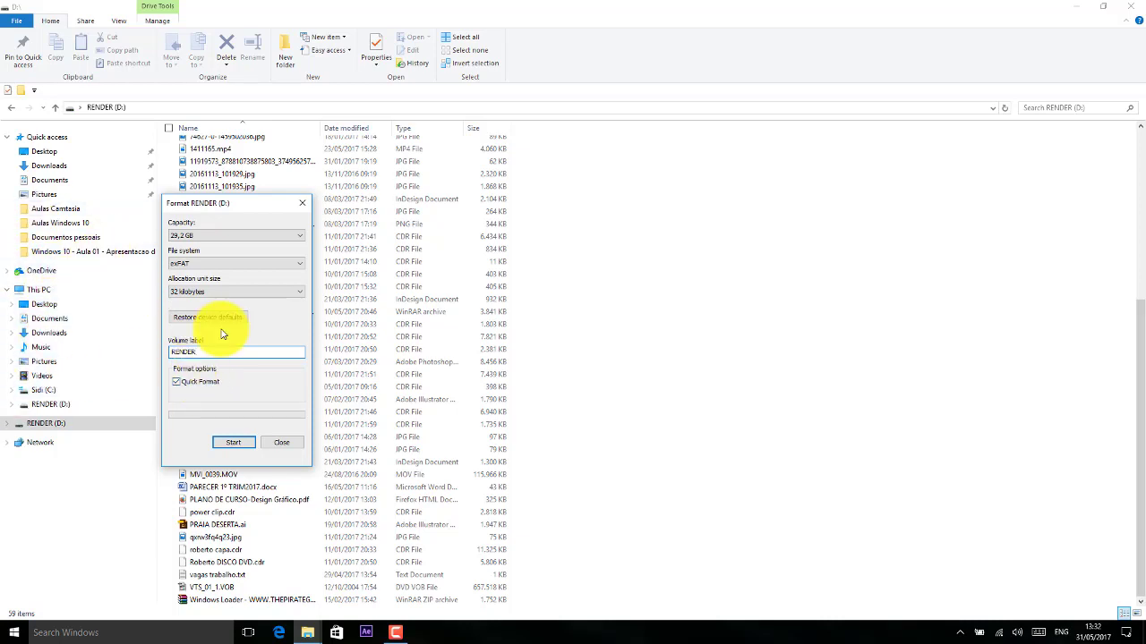
click(210, 383)
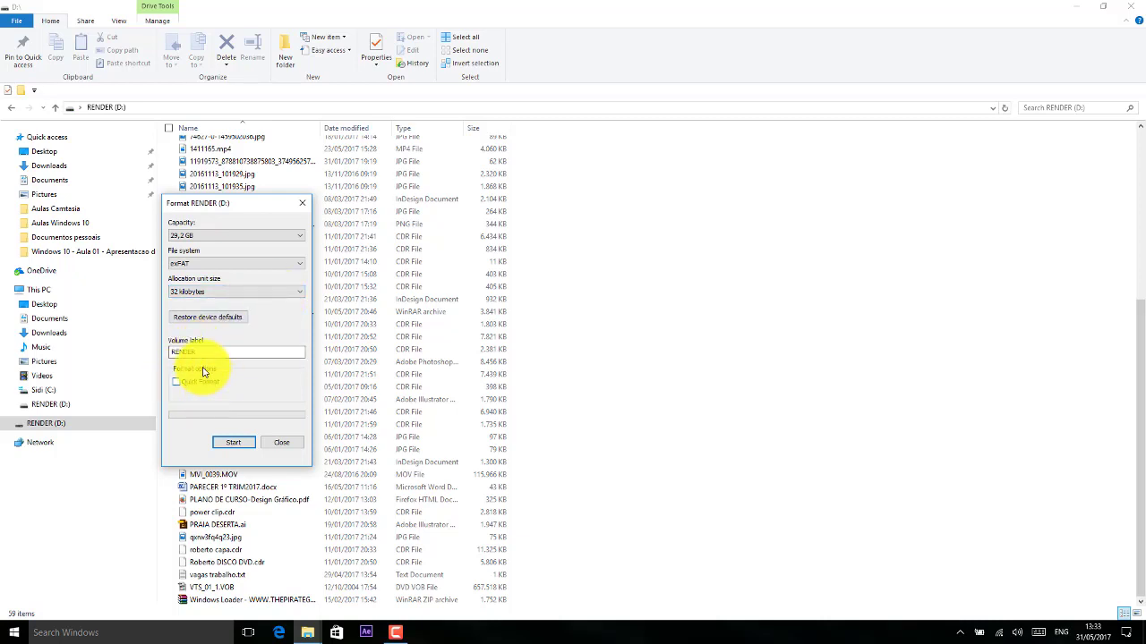
click(234, 447)
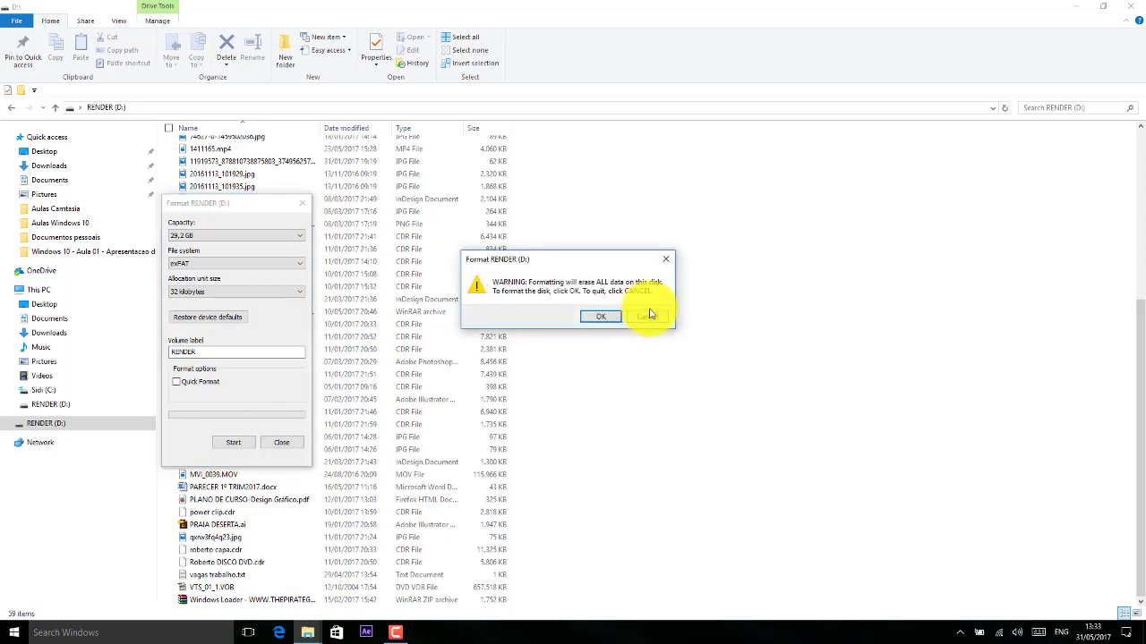
click(650, 315)
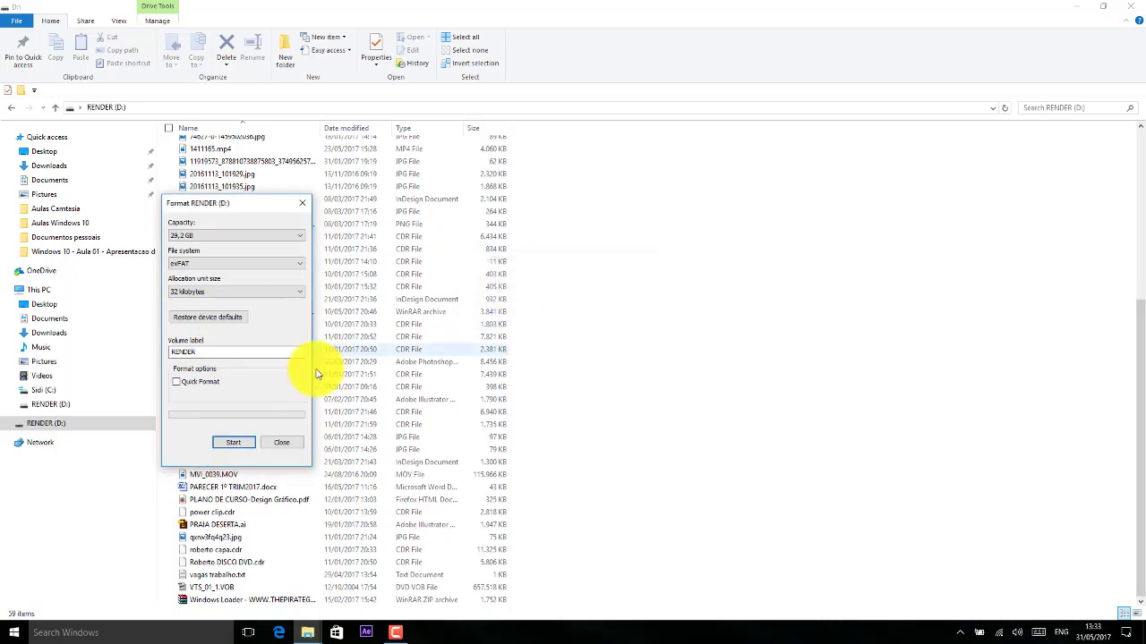
click(200, 382)
Run the quick format of the RENDER (D:) drive and close the format settings.
click(246, 444)
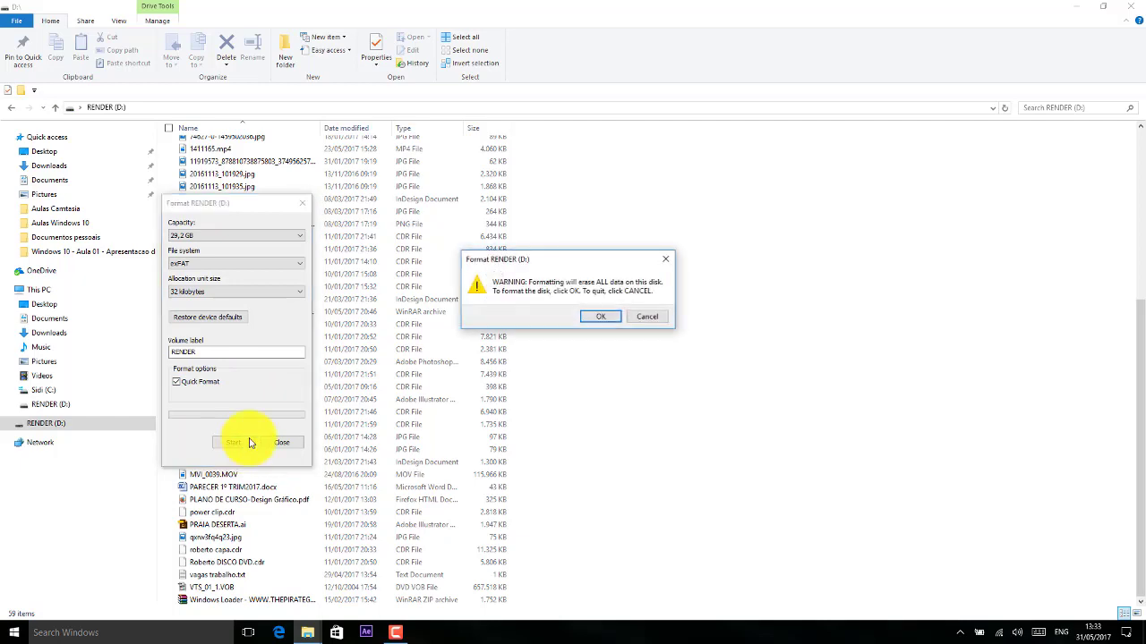
click(600, 319)
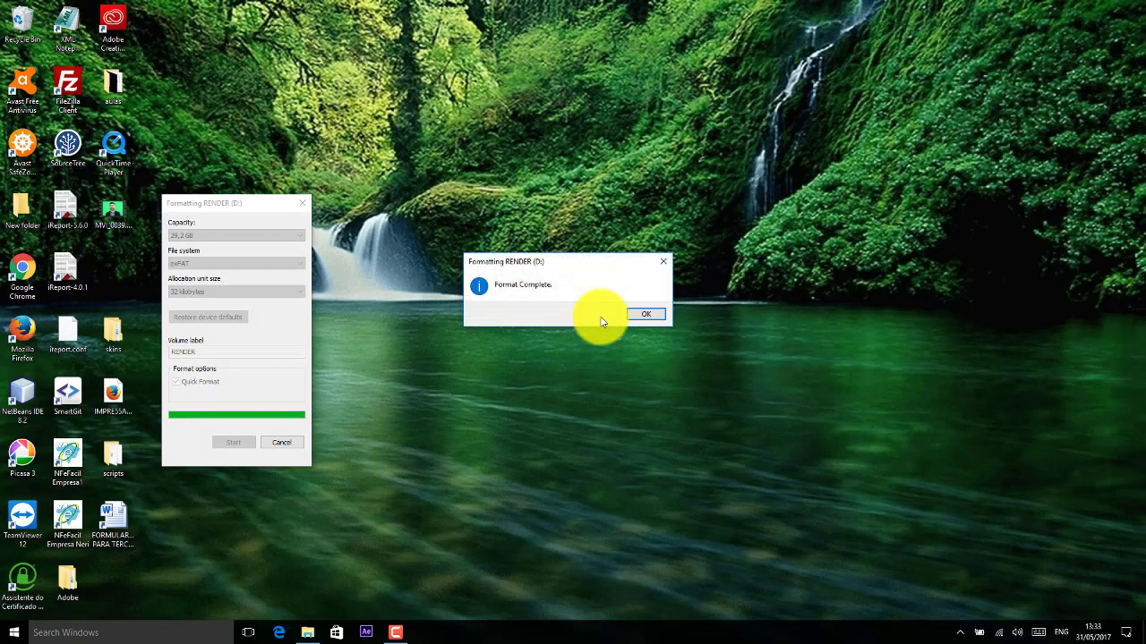
click(653, 317)
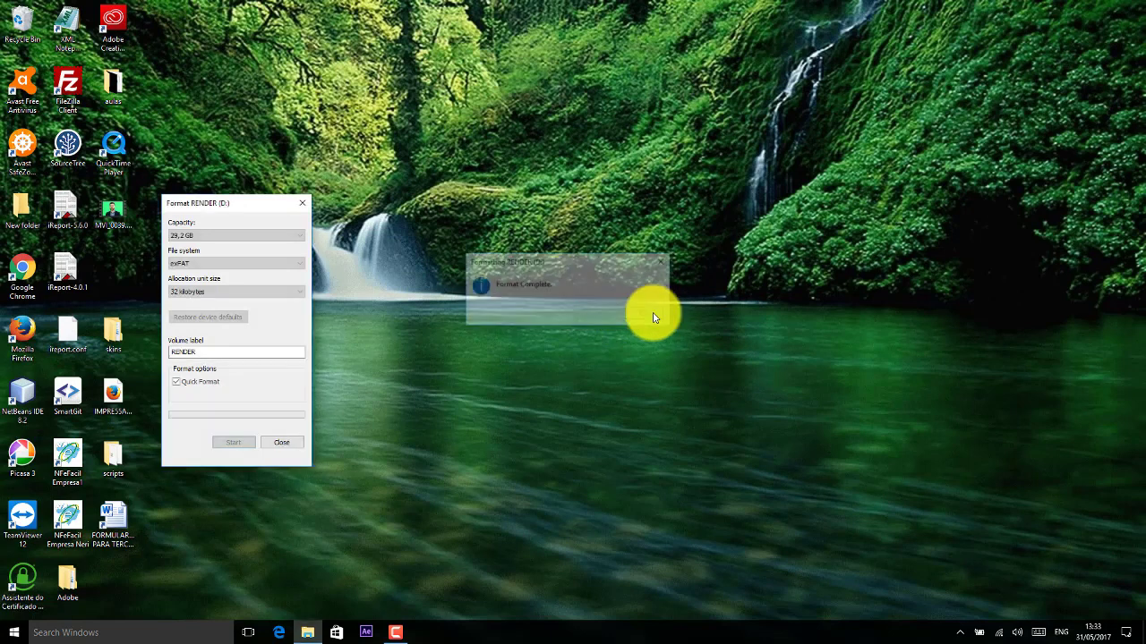
click(296, 444)
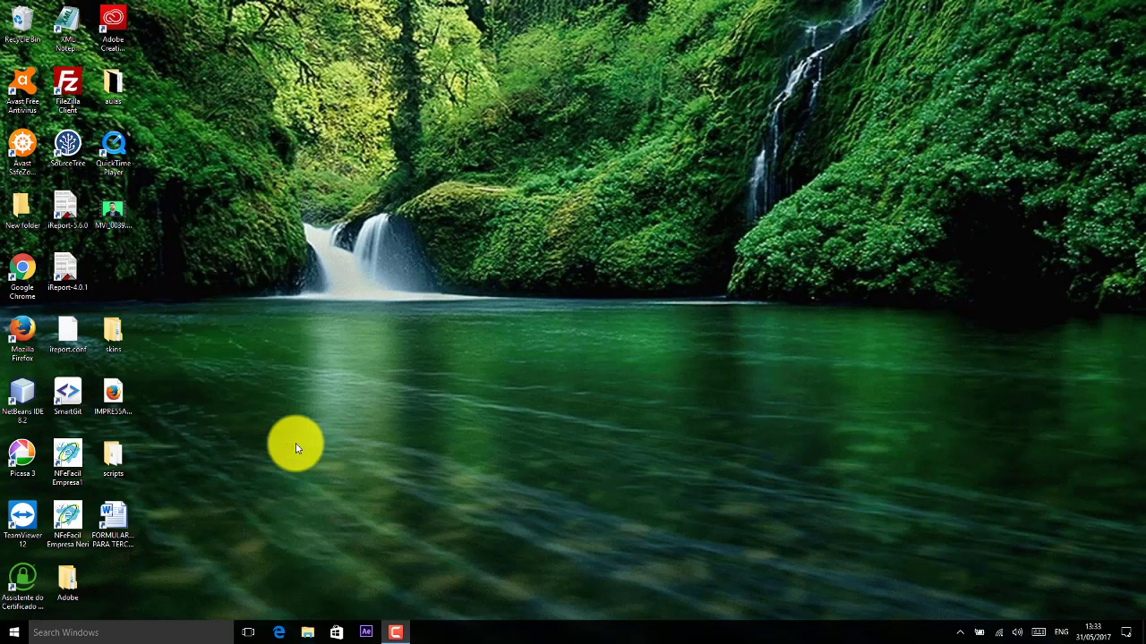
Open the formatted RENDER (D:) drive in File Explorer to check its contents and try its rename option.
click(306, 633)
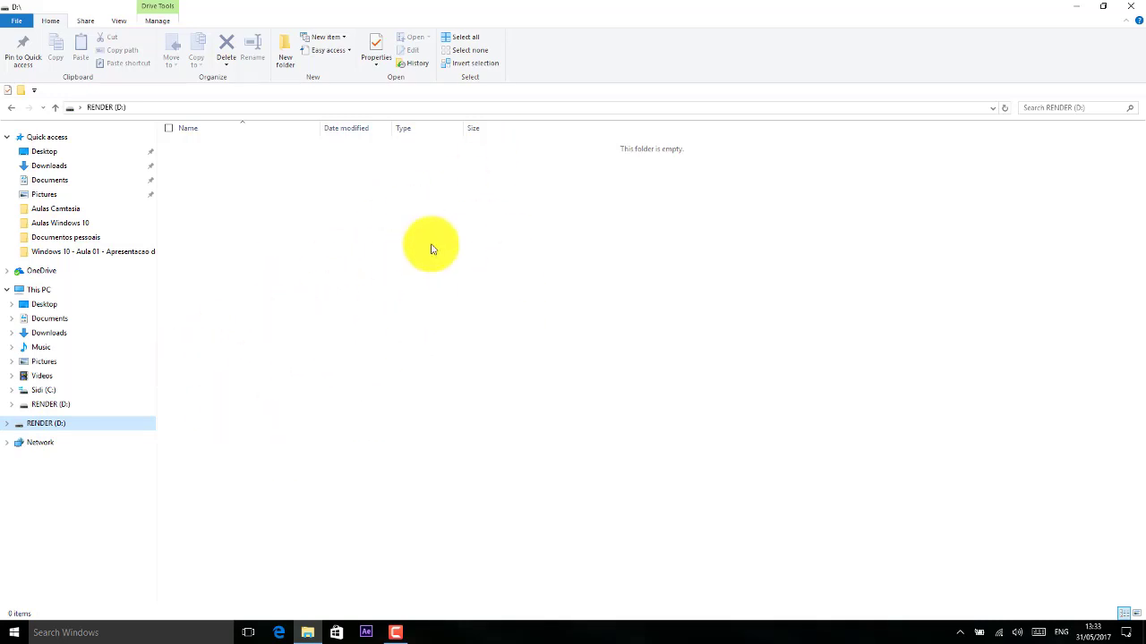
right_click(68, 431)
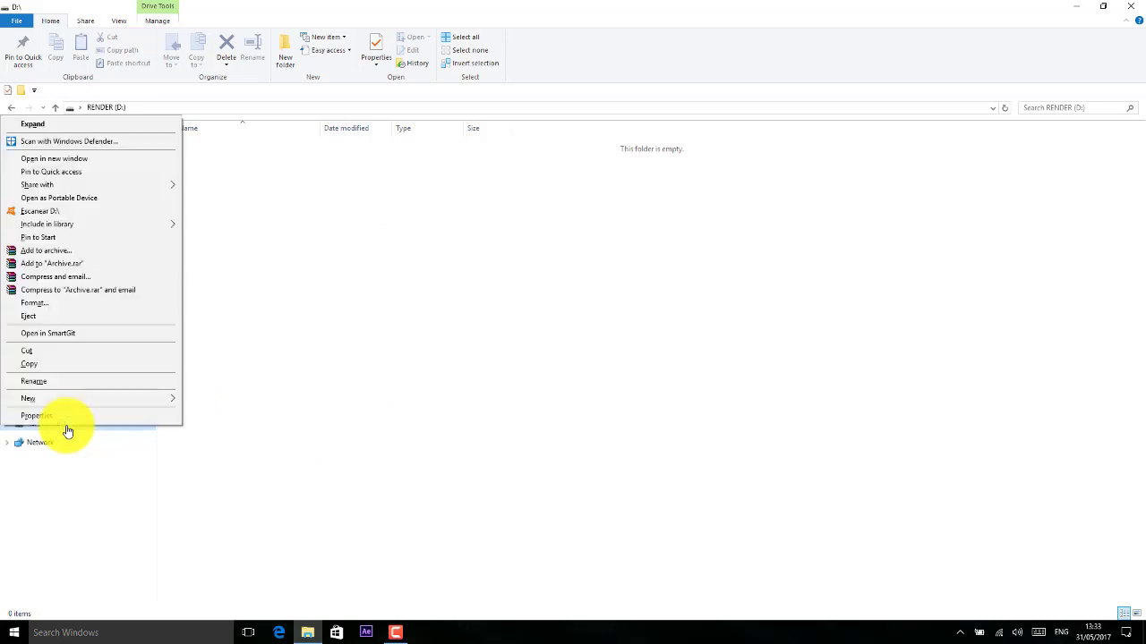
click(95, 382)
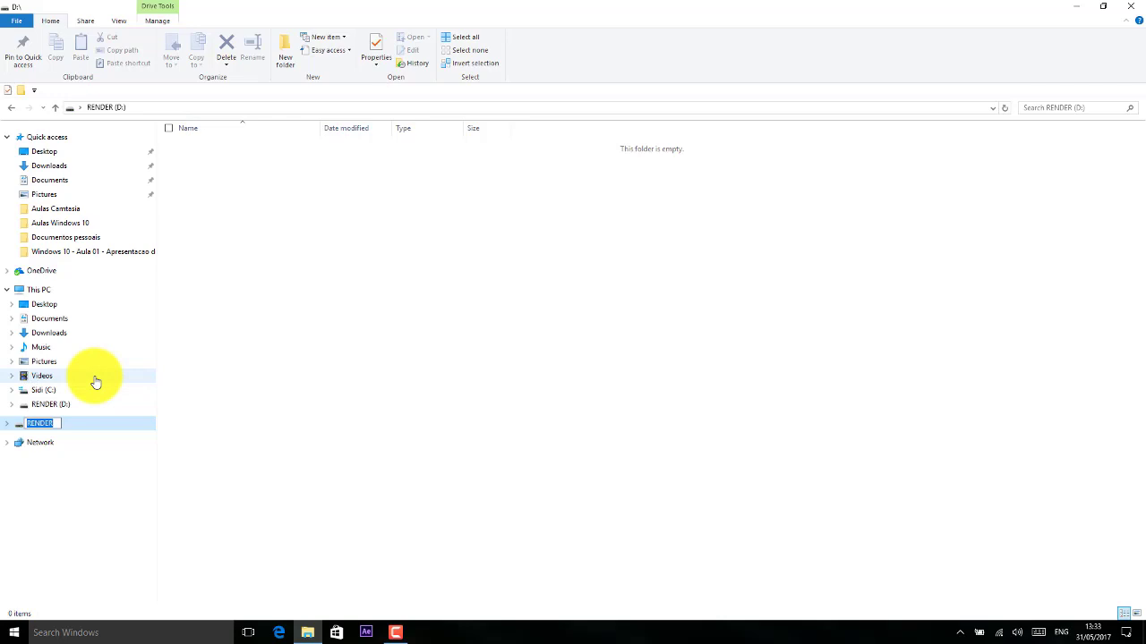
click(312, 403)
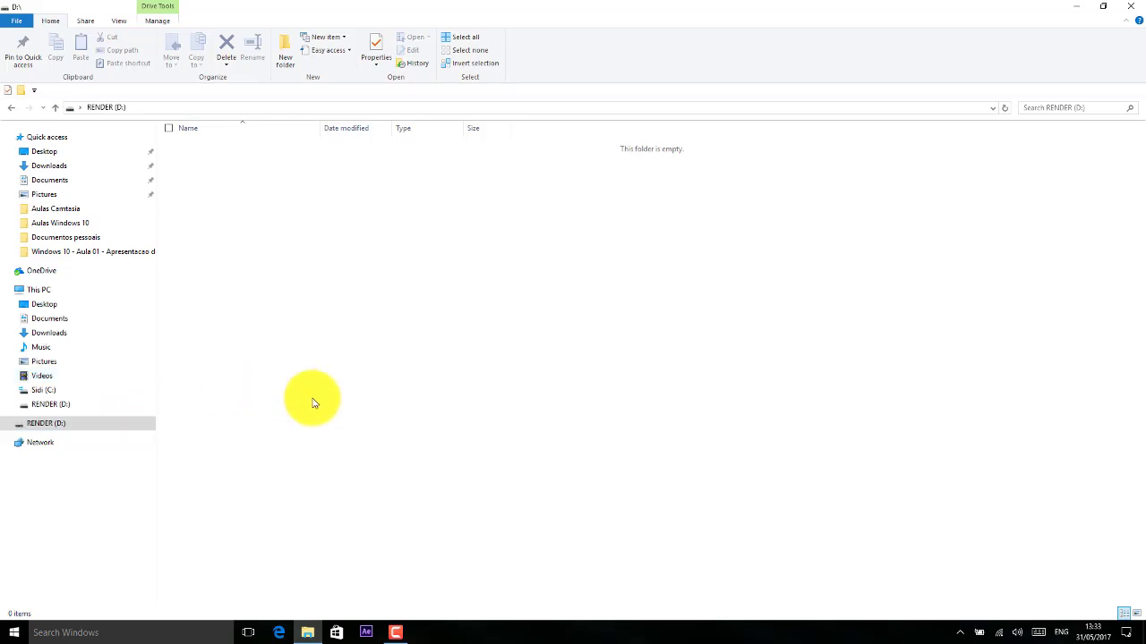
View the contents of the C: drive and of RENDER (D:), and look at the D: drive's available commands.
click(69, 399)
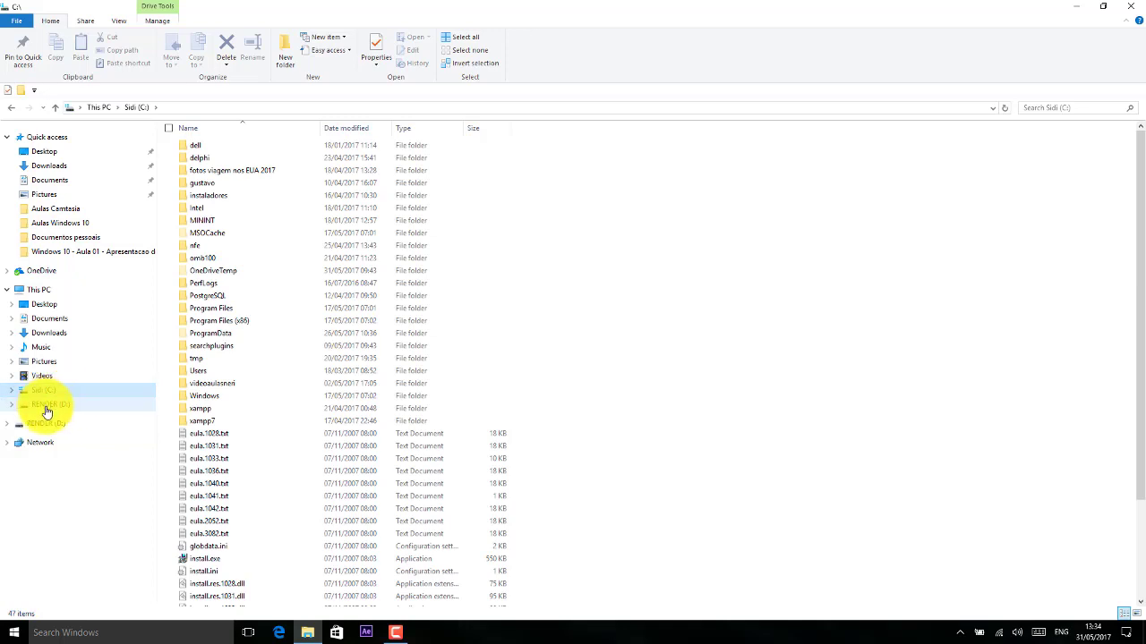
click(48, 407)
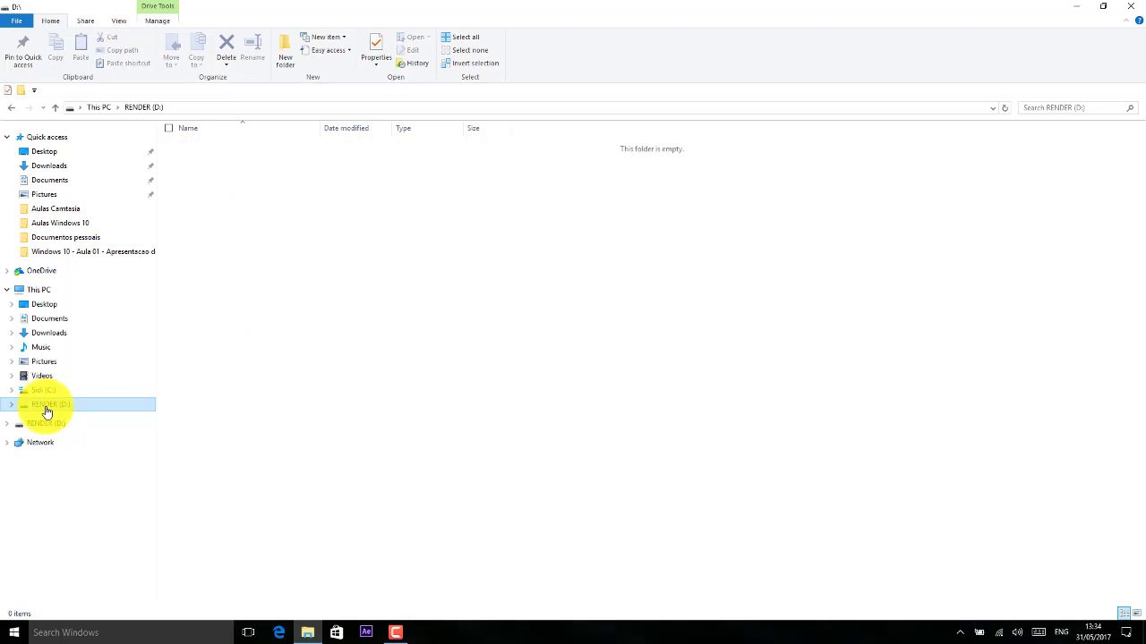
right_click(48, 408)
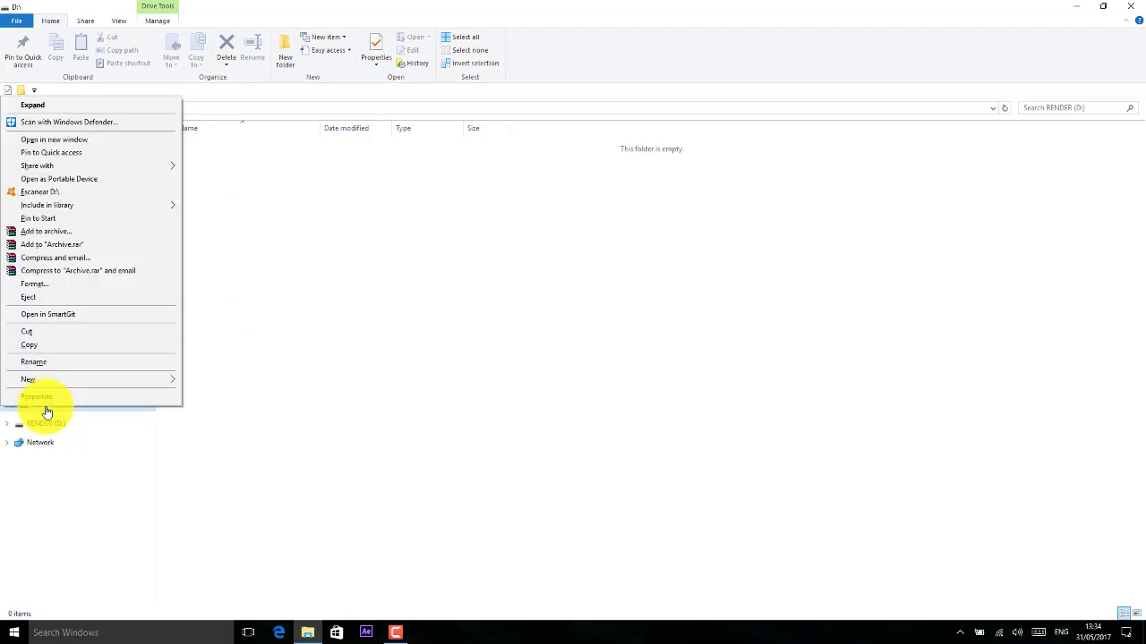
click(934, 638)
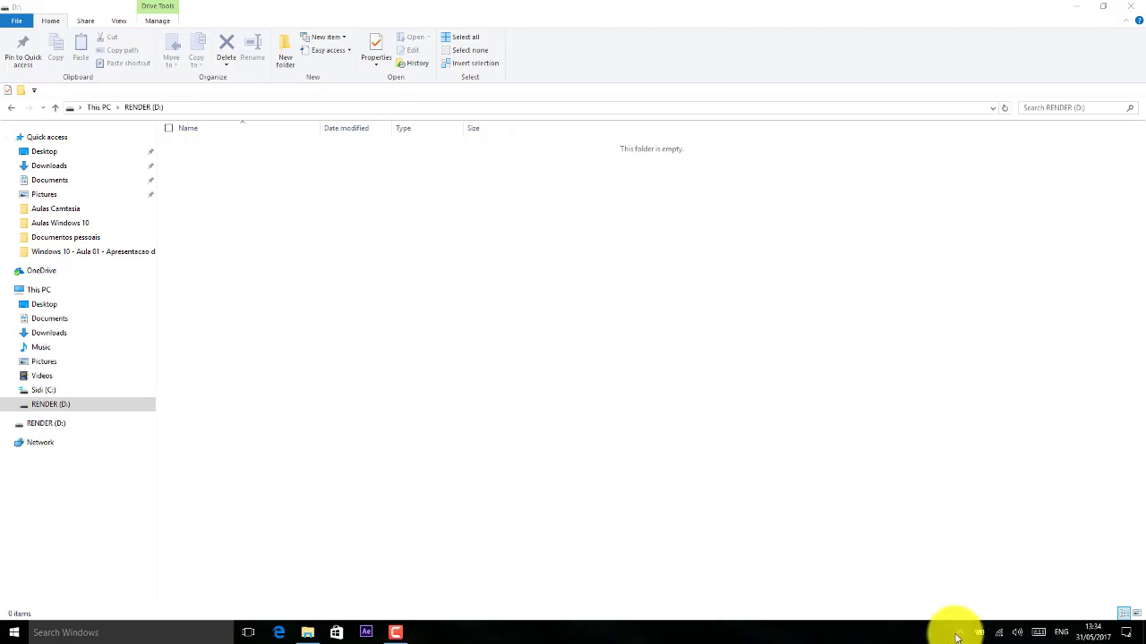
Safely eject the DT 101 G2 USB drive and close the File Explorer window.
click(956, 634)
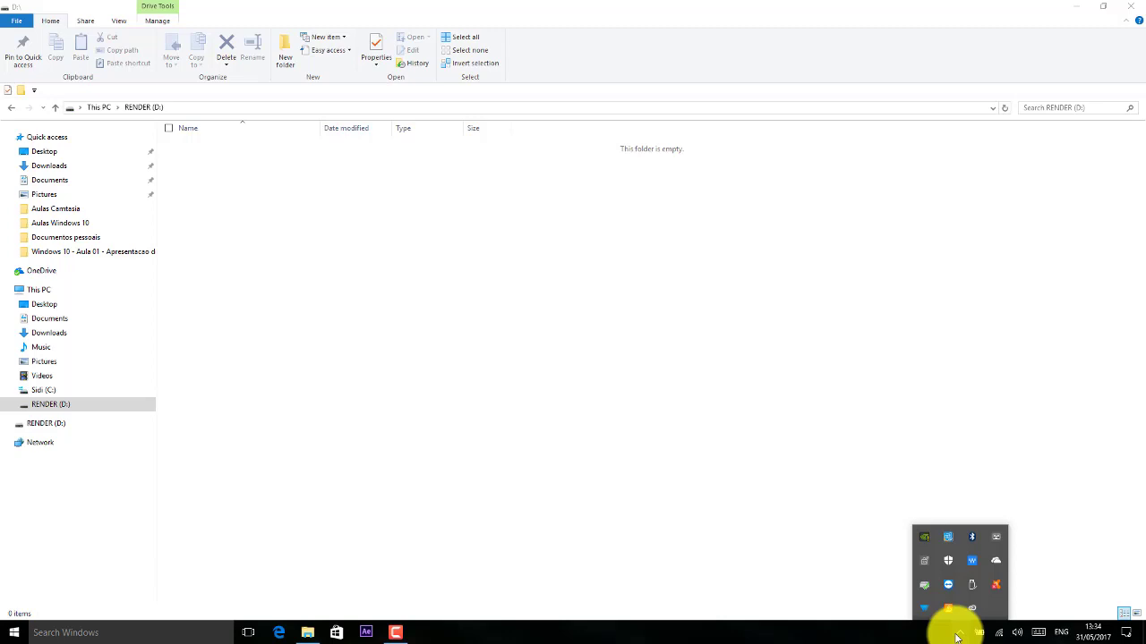
click(973, 591)
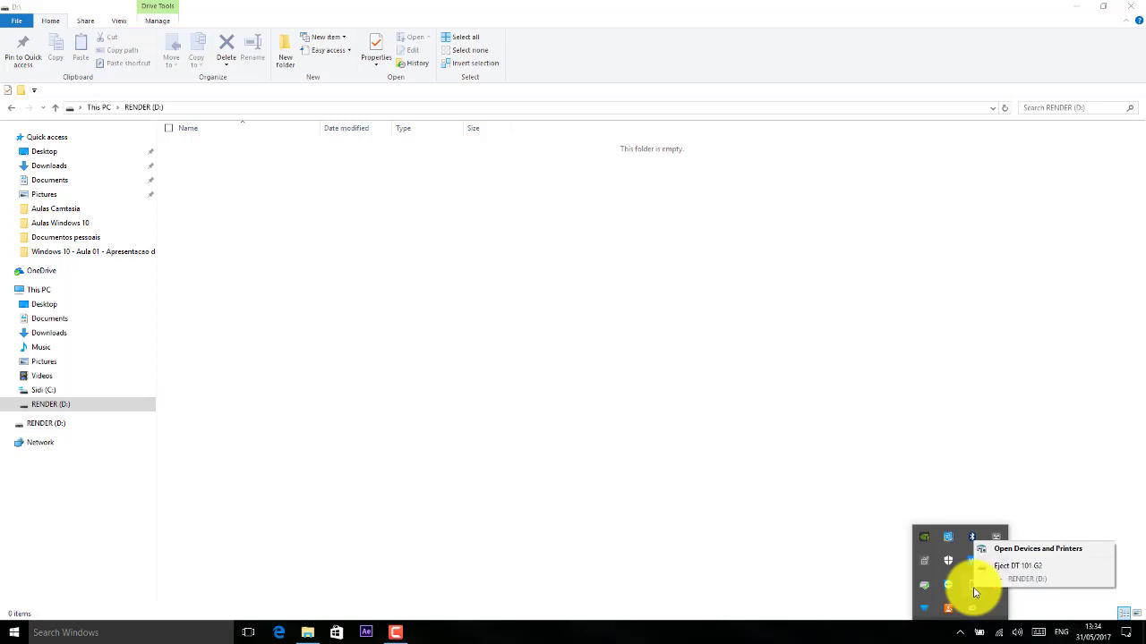
click(1035, 567)
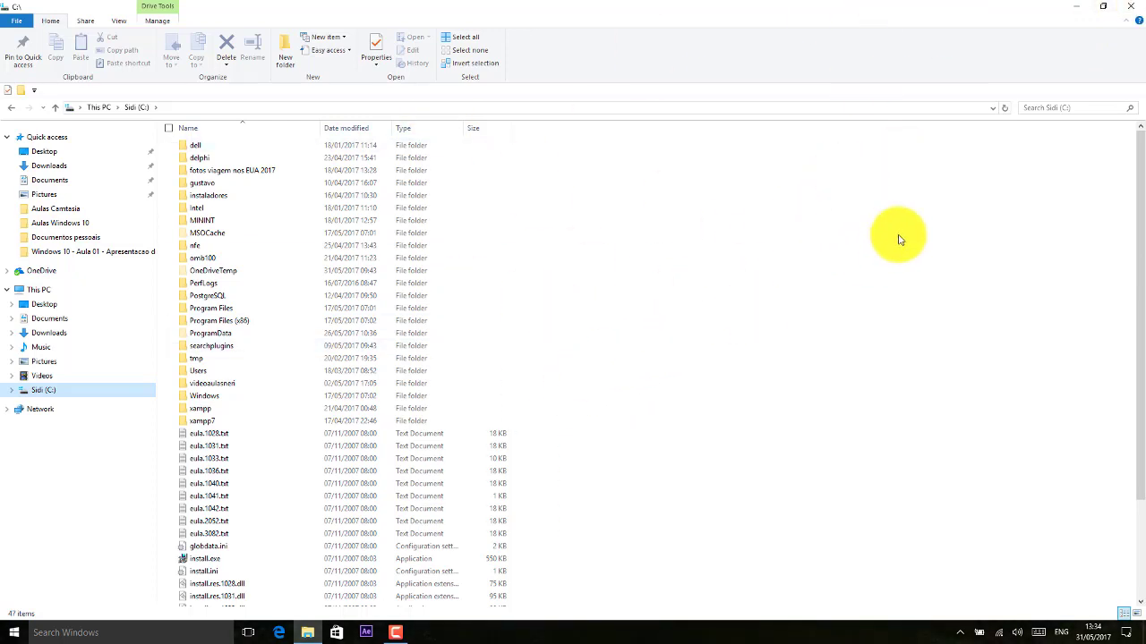
click(796, 360)
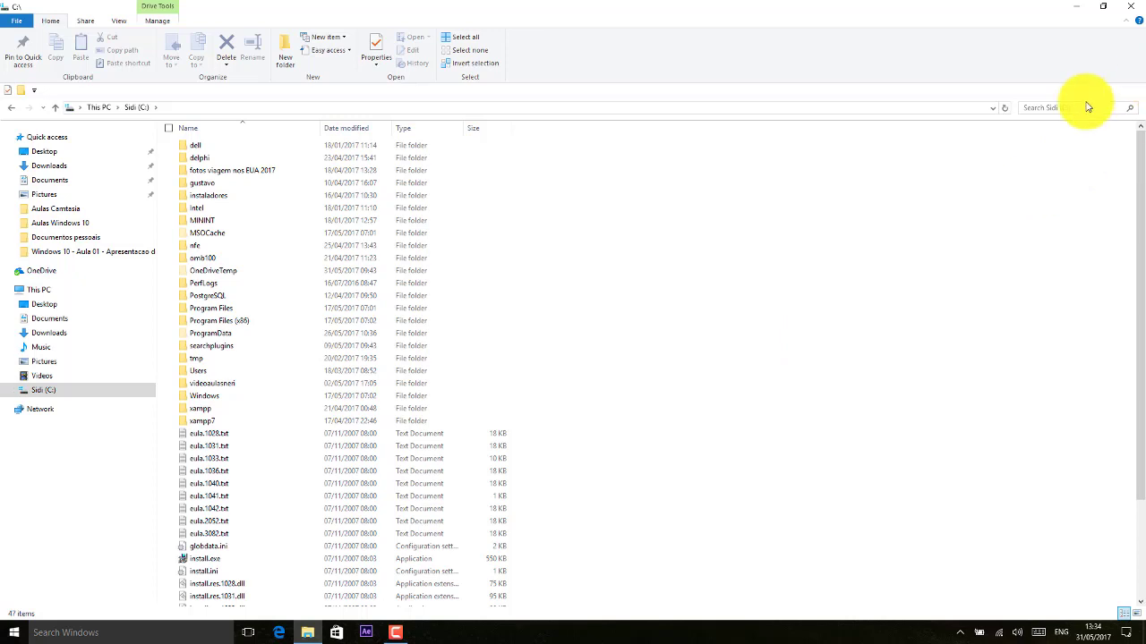
click(1133, 8)
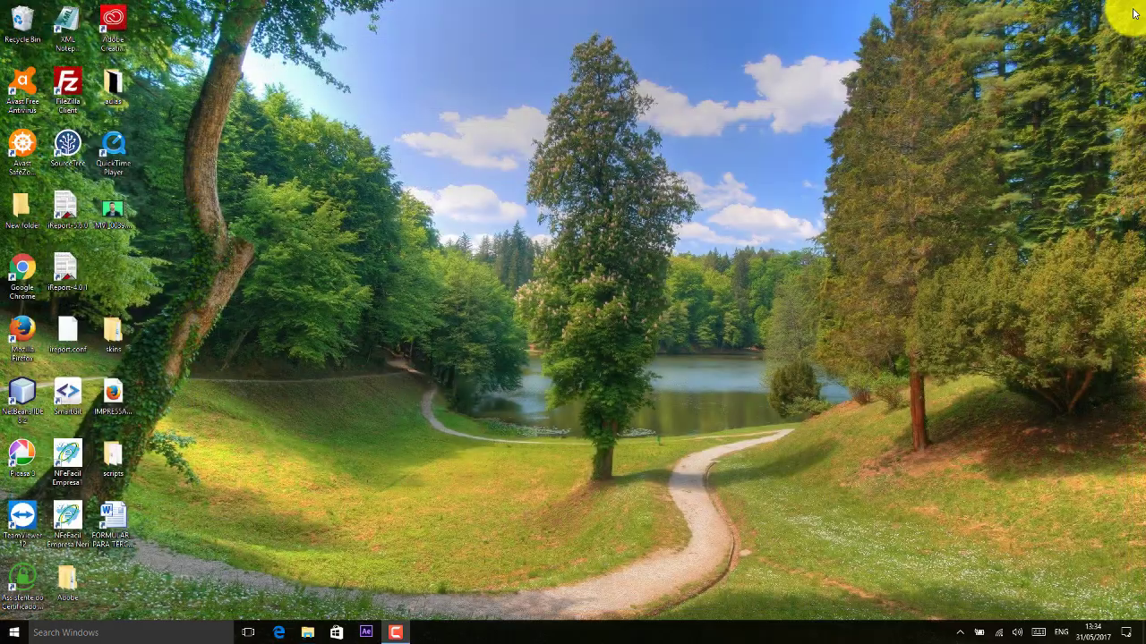